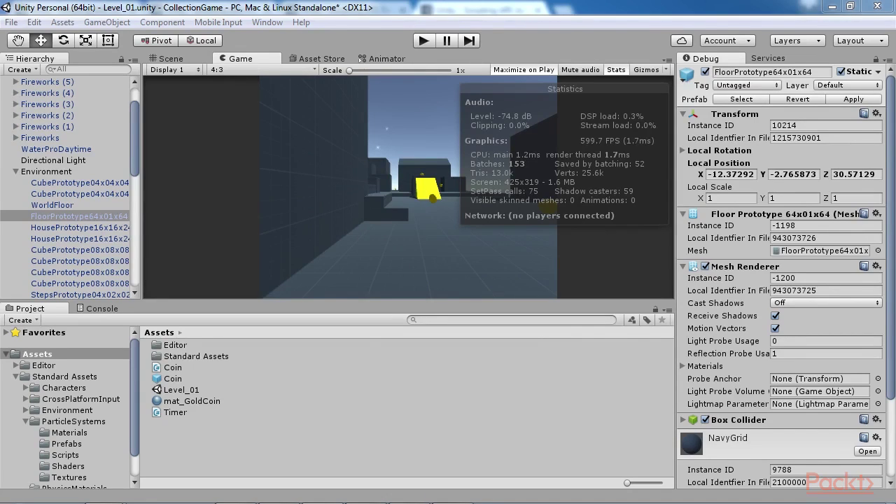
- Show the project's Services and view the Build Settings for the game
key("ctrl+0")
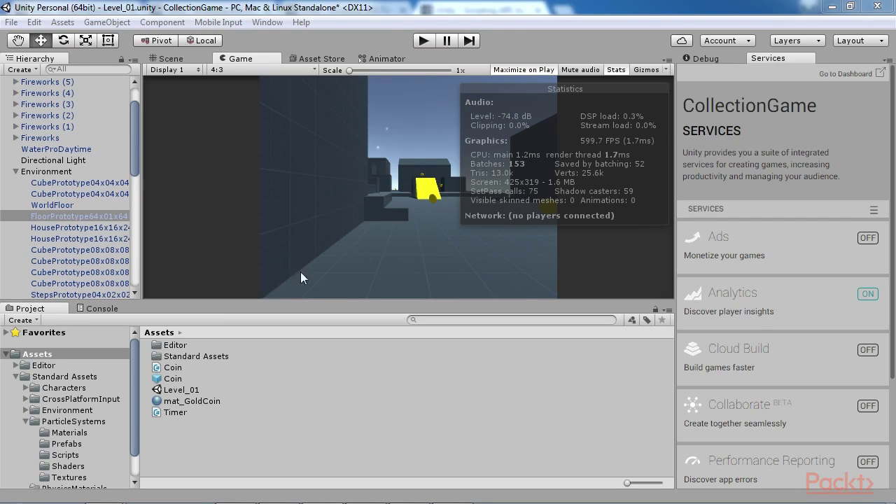
left_click(13, 23)
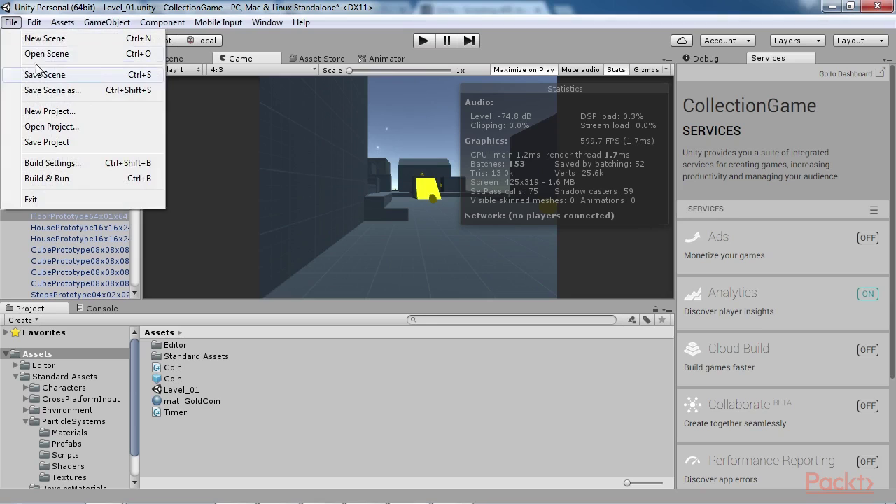
left_click(54, 163)
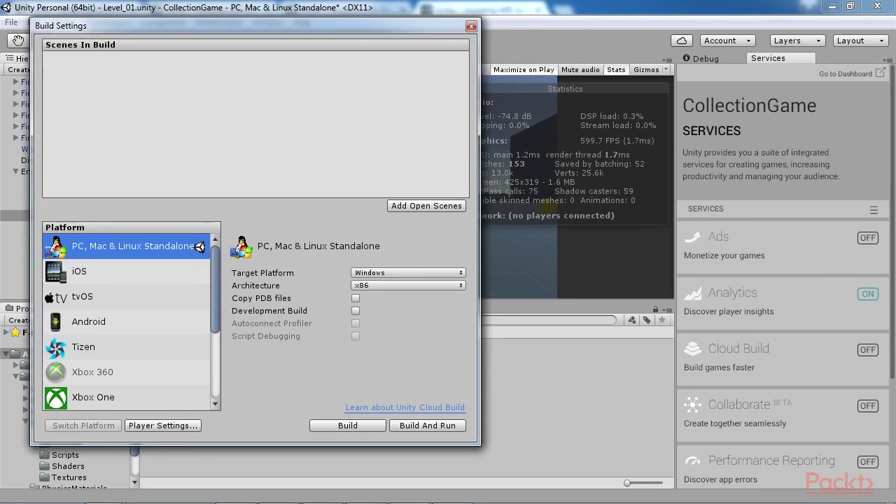
key("Escape")
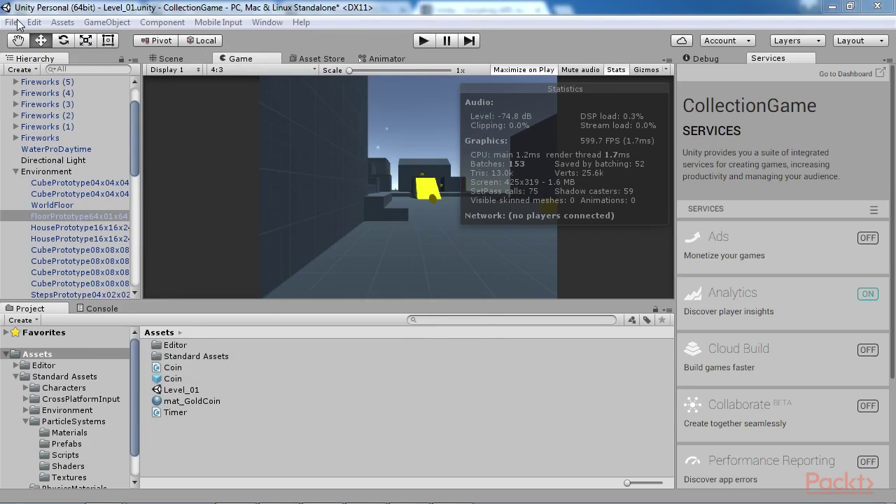
- Open the Build Settings and add the Level_01 scene to the Scenes In Build list
key("ctrl+shift+b")
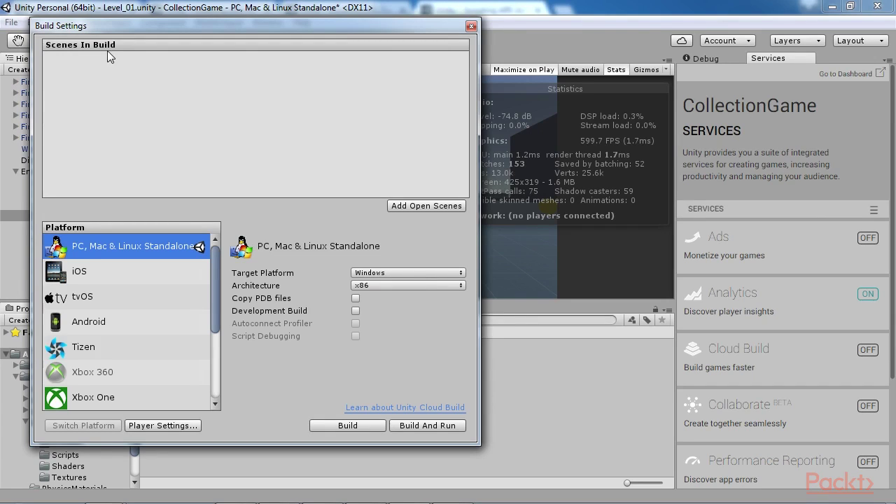
left_click_drag(155, 27, 422, 30)
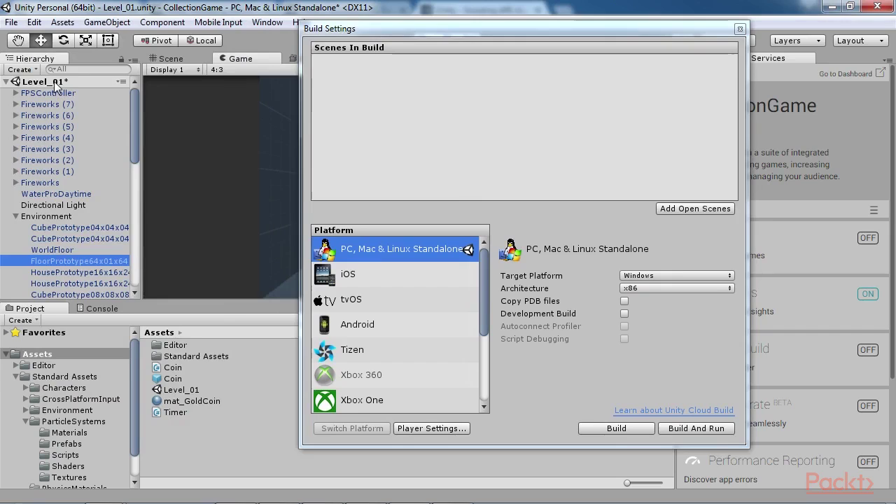
left_click_drag(54, 83, 357, 73)
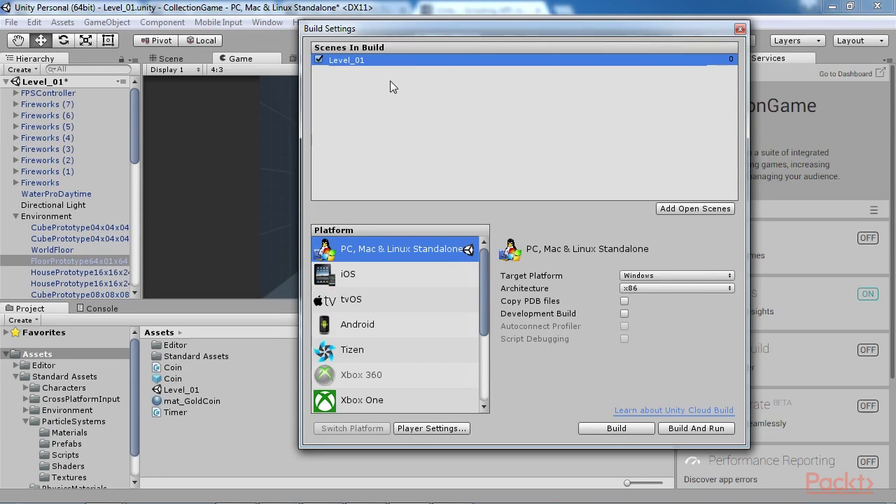
- Choose Windows as the target platform of the standalone build and close the Build Settings
left_click(728, 276)
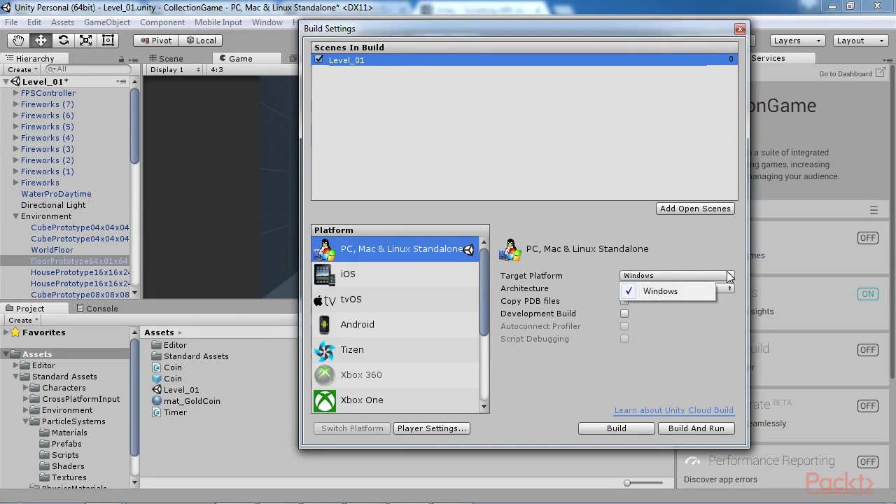
left_click(689, 290)
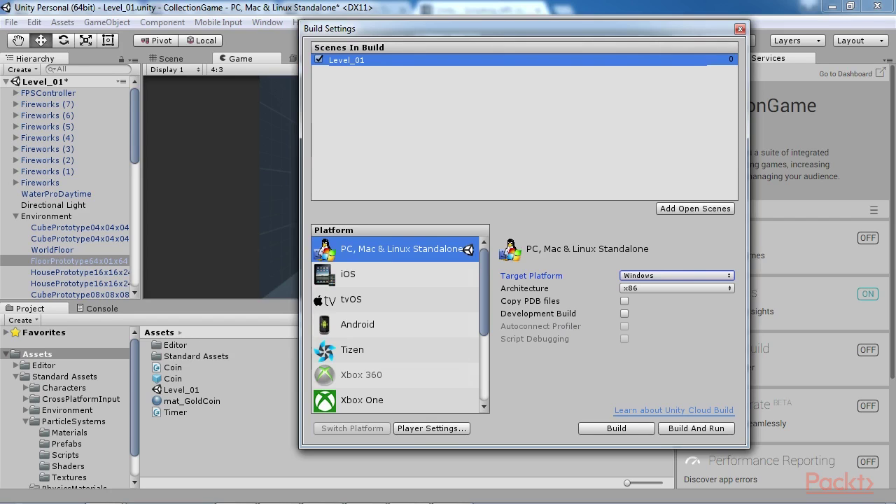
key("Escape")
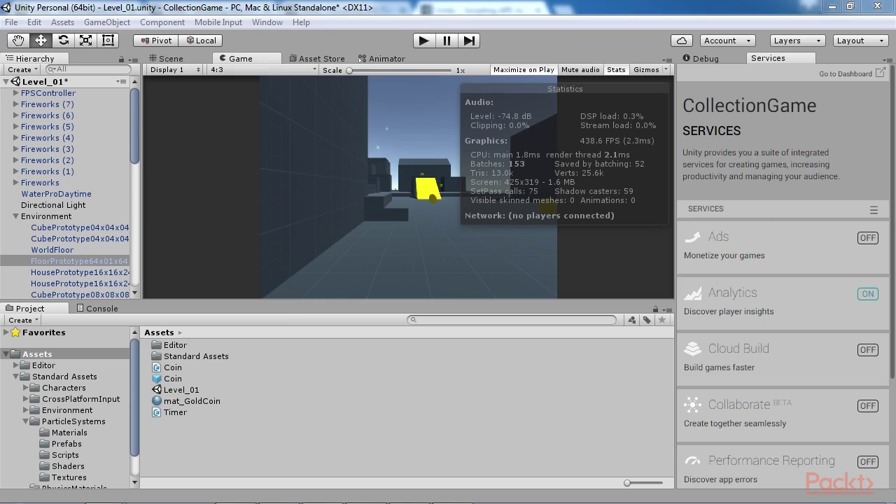
- Show the project's Player settings for editing and move the Build Settings window out of the way
key("ctrl+shift+b")
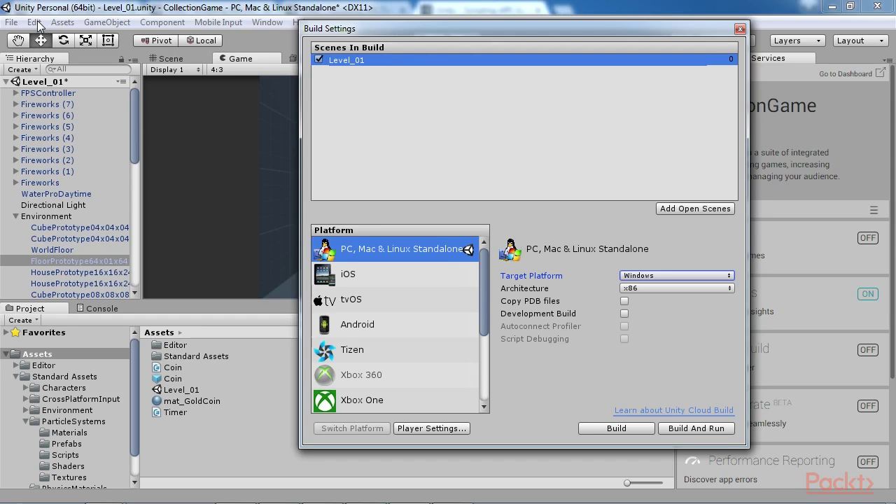
left_click(35, 23)
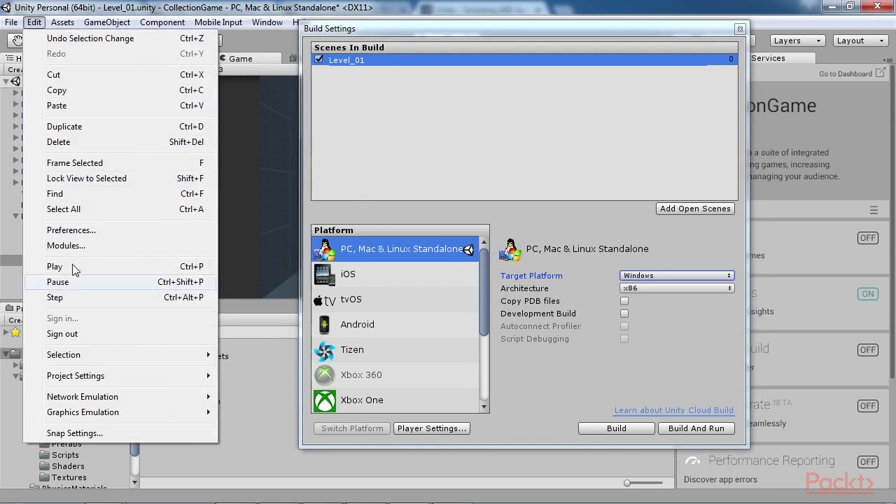
mouse_move(116, 380)
left_click(252, 267)
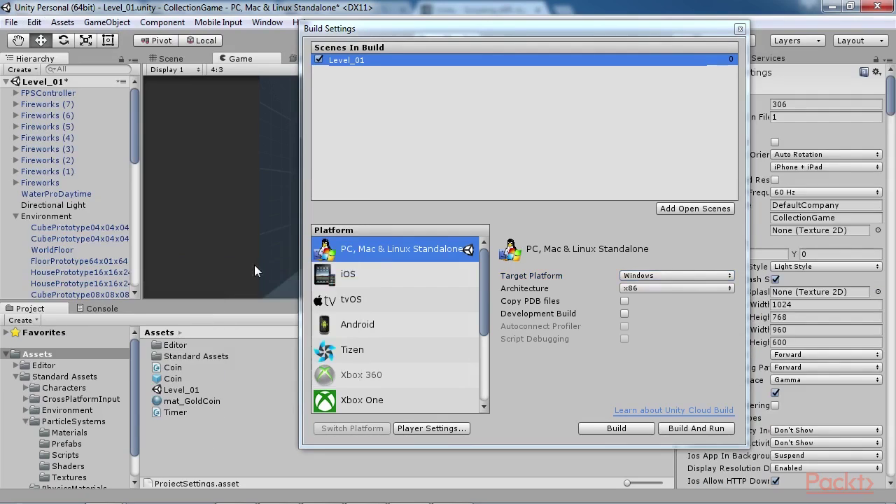
left_click_drag(580, 26, 390, 40)
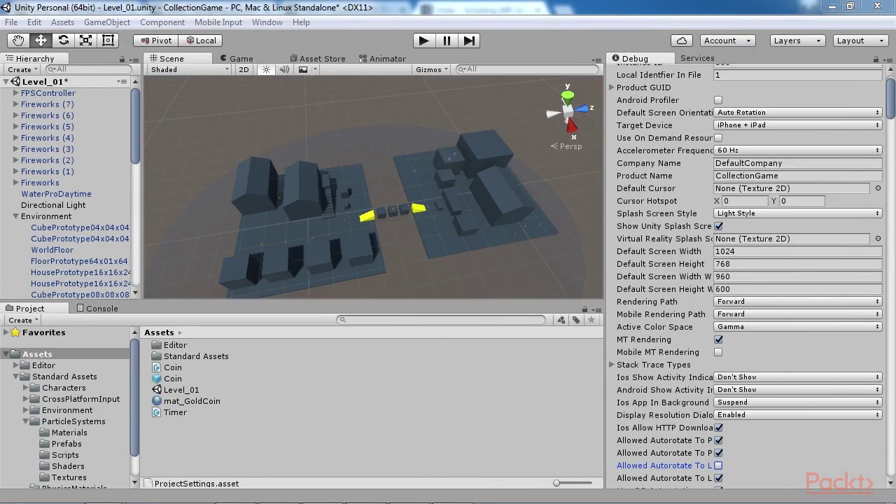
- Set the company name to PacktPublishing in the Player settings and select the product name
left_click(750, 163)
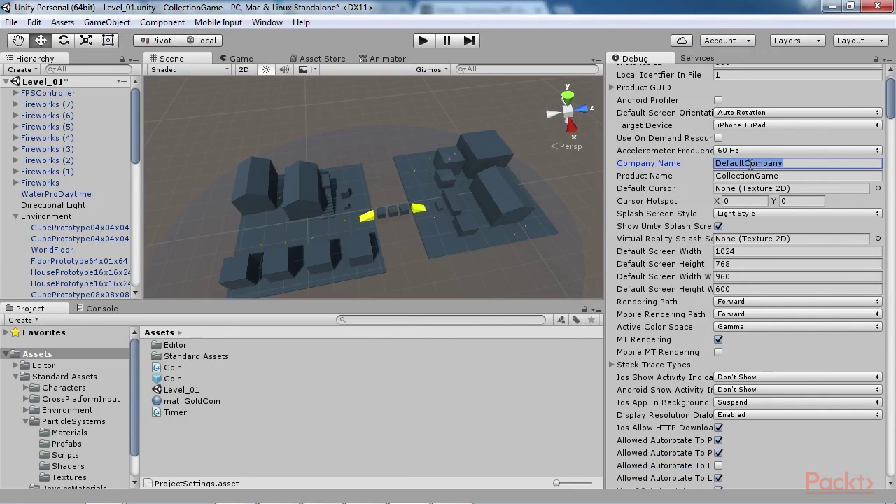
type("PacktPu")
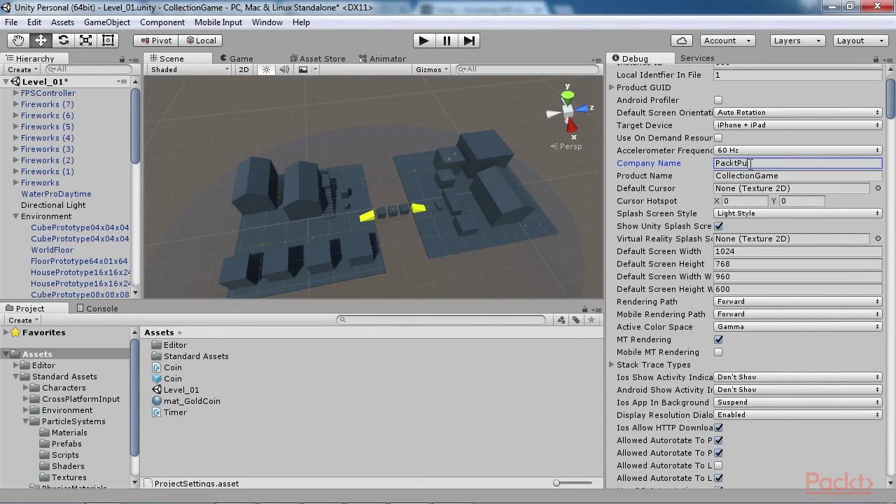
type("blishing")
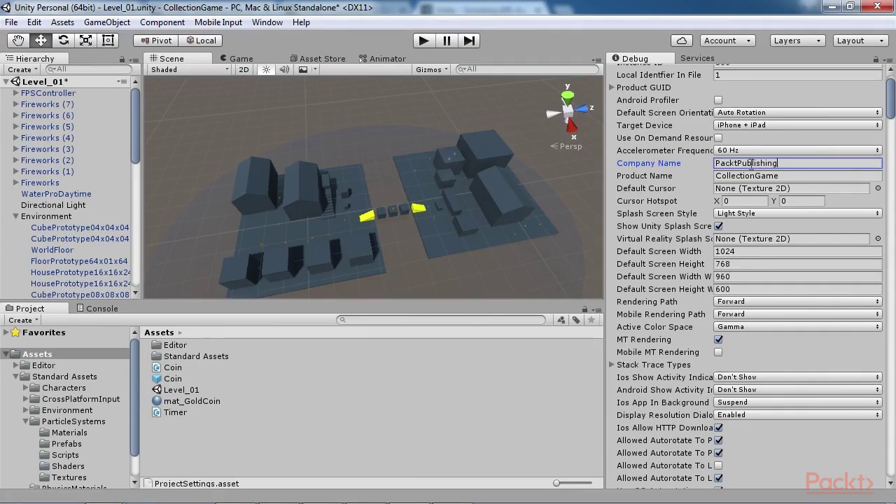
left_click(781, 175)
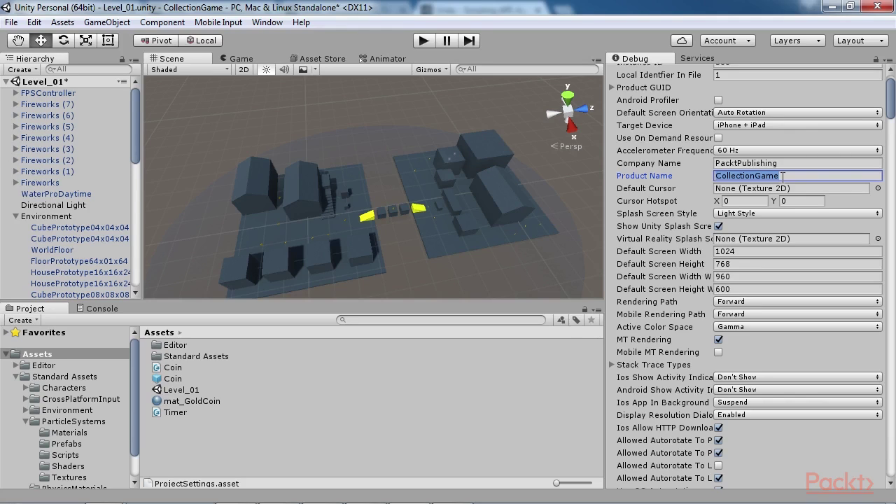
- Review the Player settings and choose Enabled for the Display Resolution Dialog option
scroll(770, 210, "down", 10)
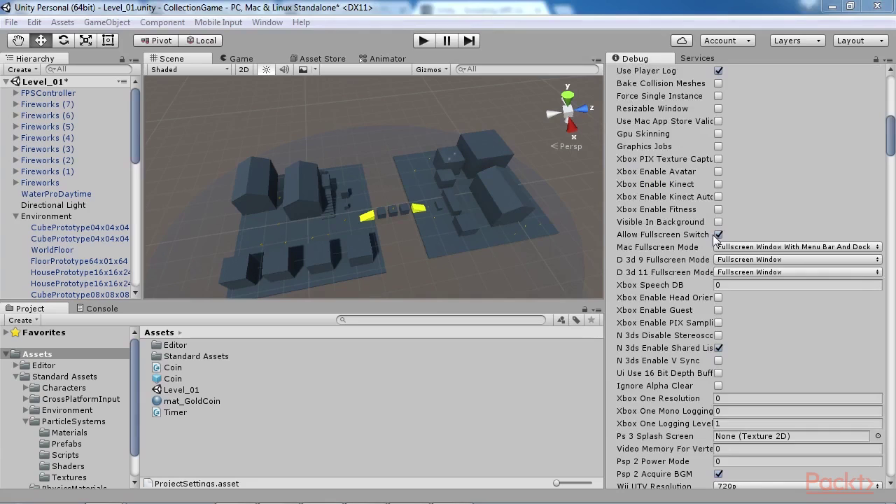
scroll(719, 237, "up", 4)
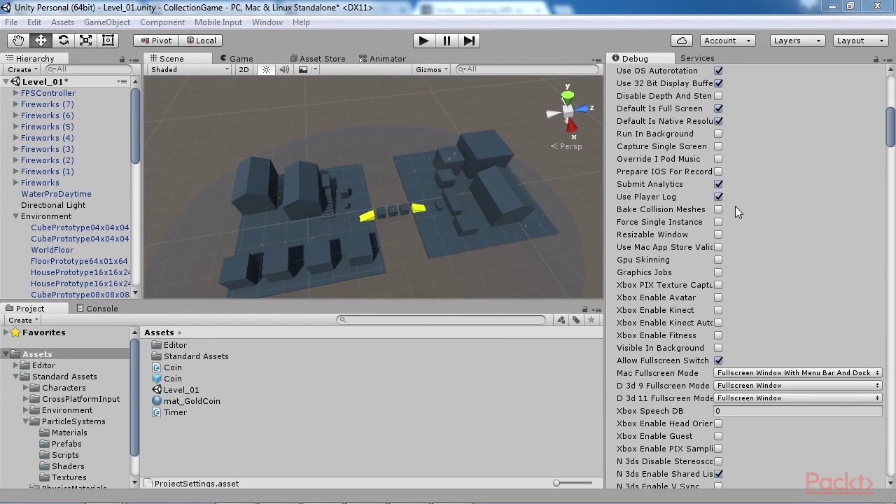
scroll(735, 205, "up", 5)
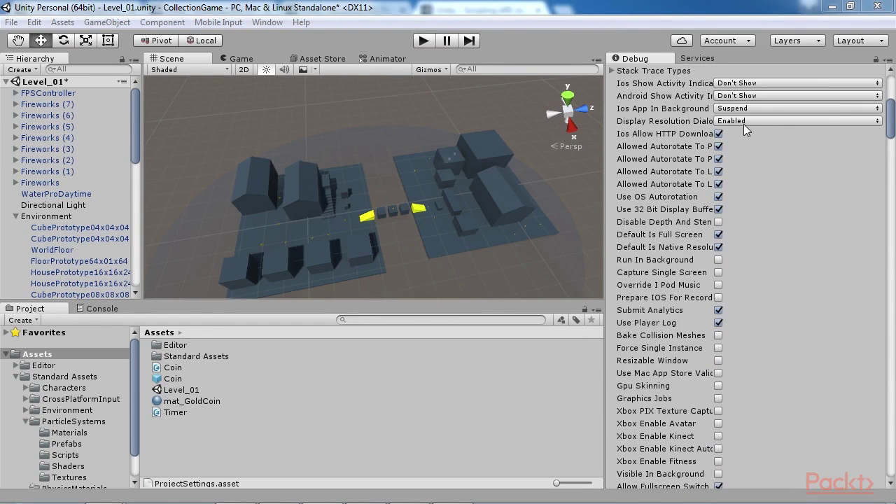
left_click(746, 122)
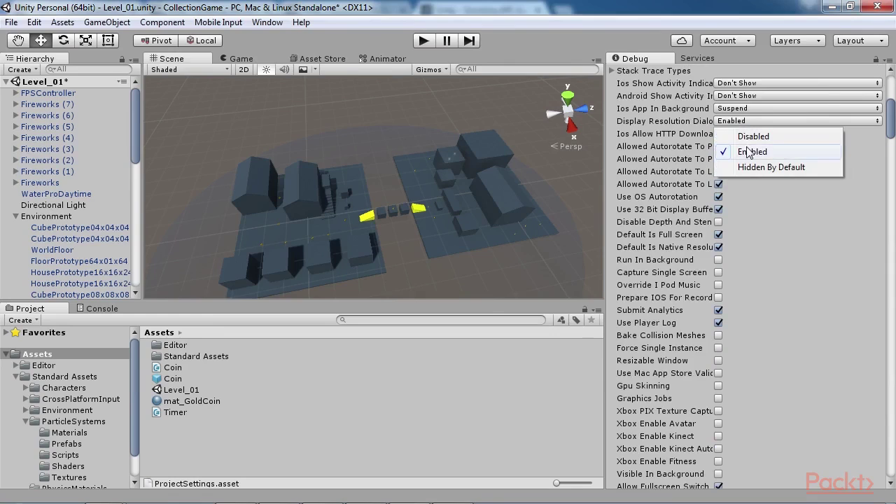
left_click(748, 152)
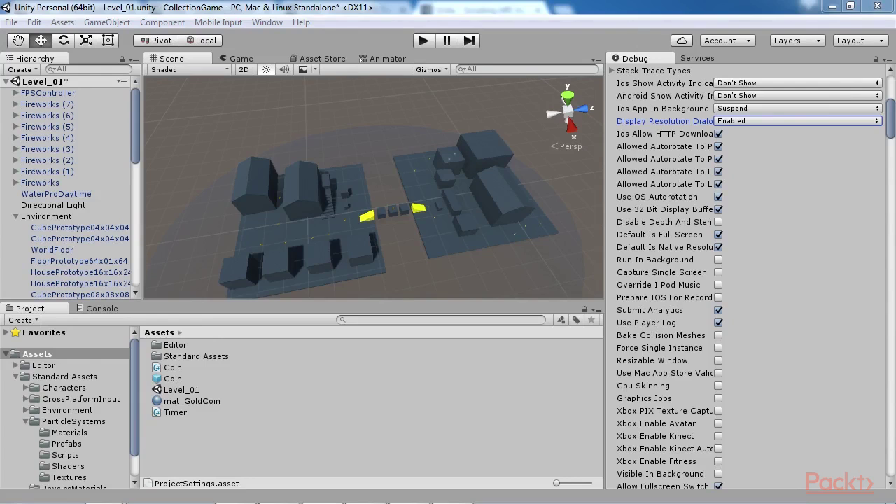
left_click(763, 168)
scroll(764, 167, "up", 5)
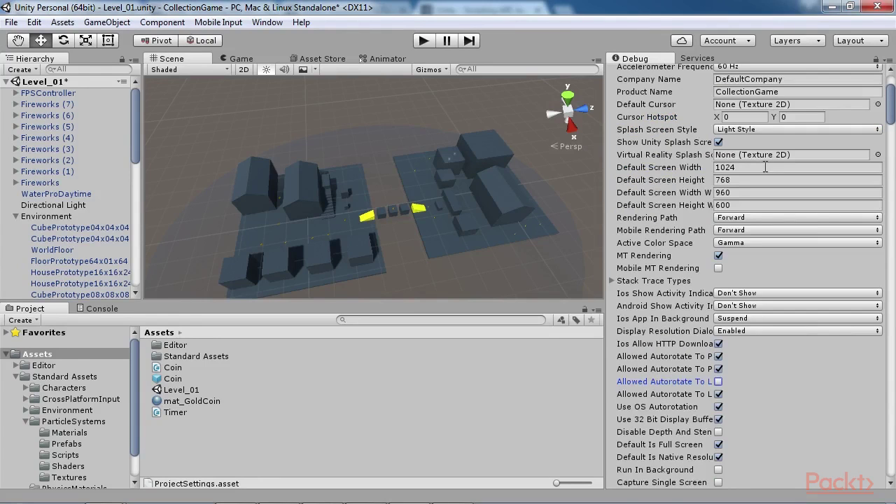
scroll(765, 167, "up", 2)
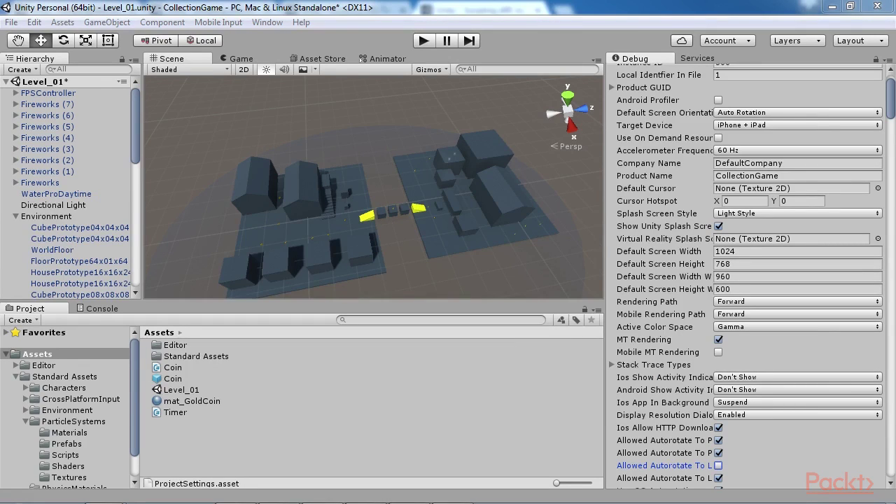
left_click(196, 356)
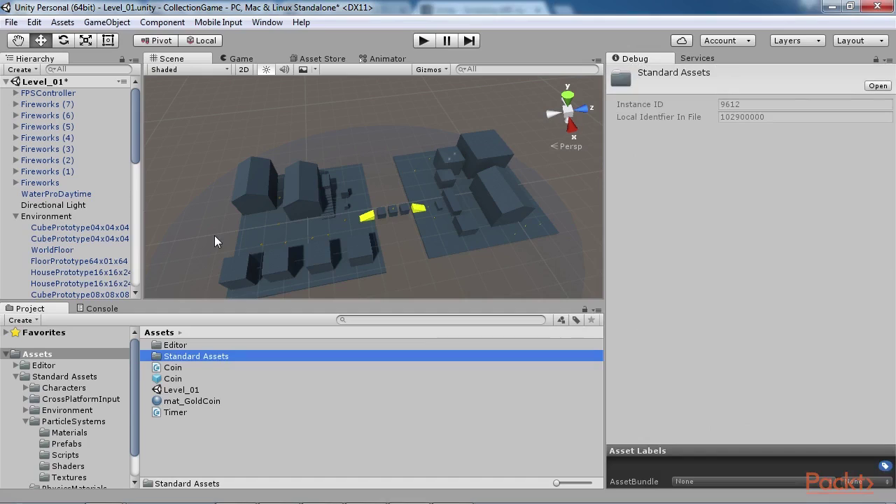
left_click(214, 235)
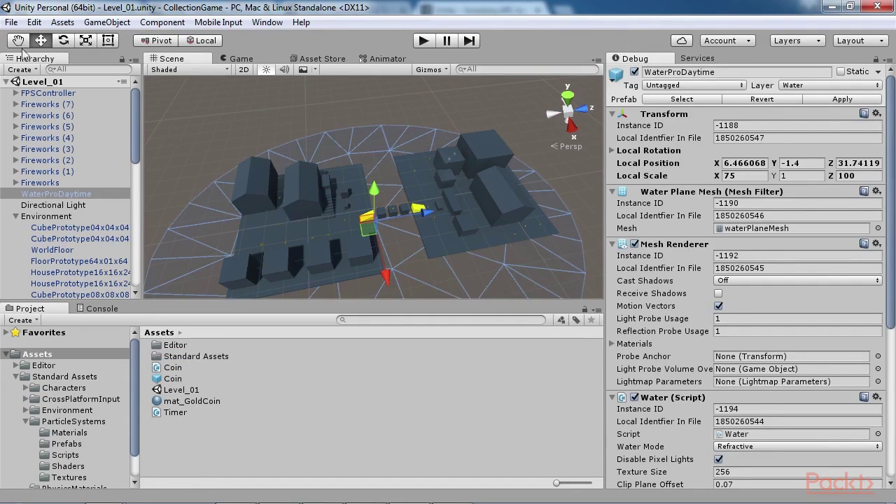
- Build and run the standalone game, saving the executable as TestGame in the CollectionGame folder
left_click(11, 22)
left_click(48, 178)
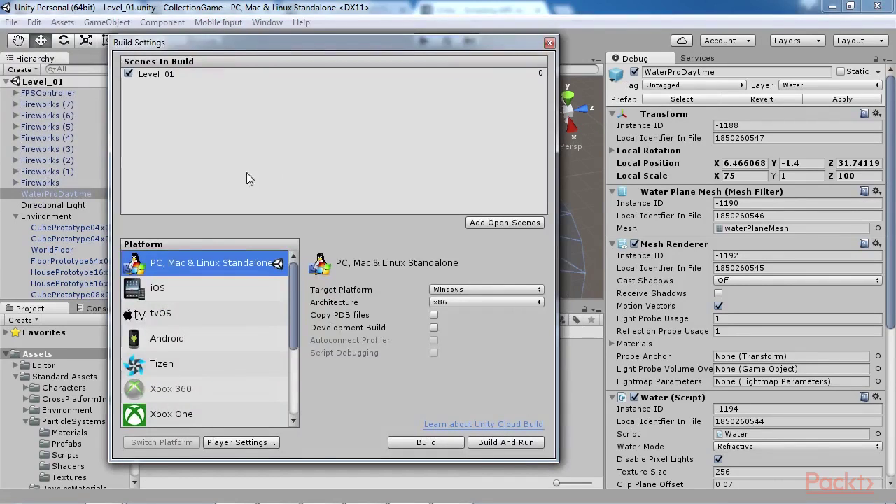
left_click(503, 443)
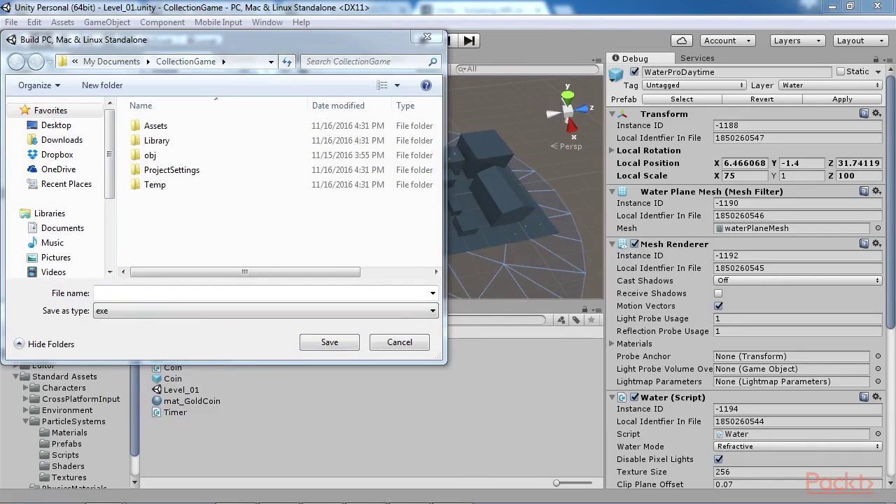
left_click(314, 293)
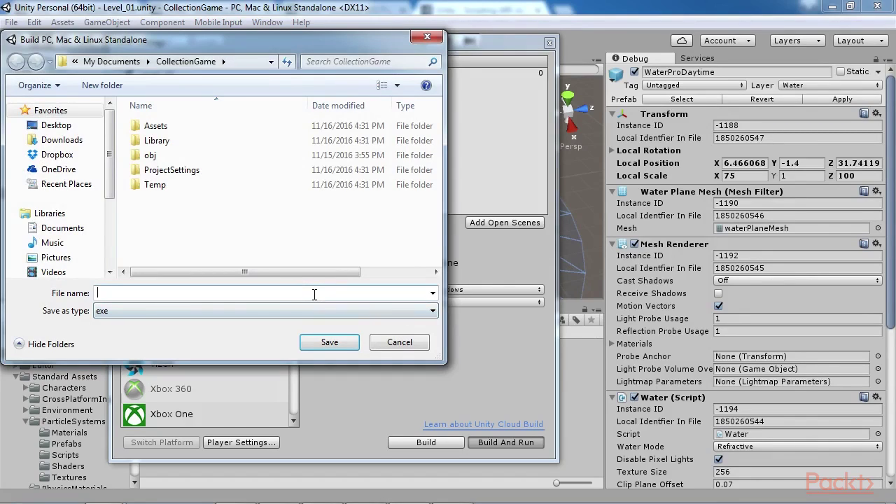
type("TestGame")
left_click(330, 342)
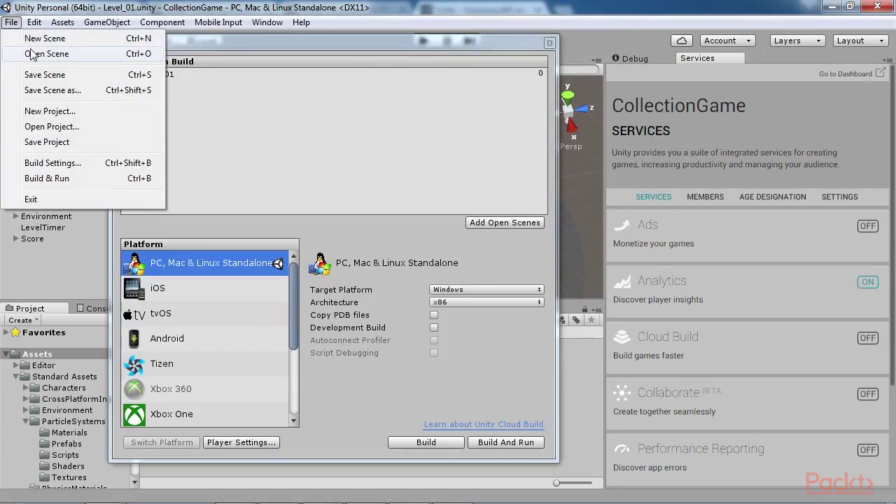
- Browse the CollectionGame folder and its TestGame_Data build folder, and close the file dialog and the Build Settings
left_click(61, 53)
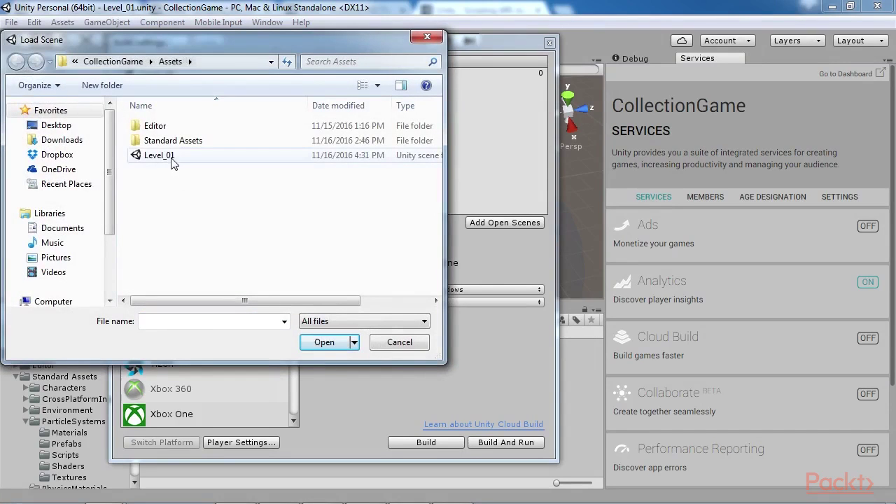
left_click(112, 61)
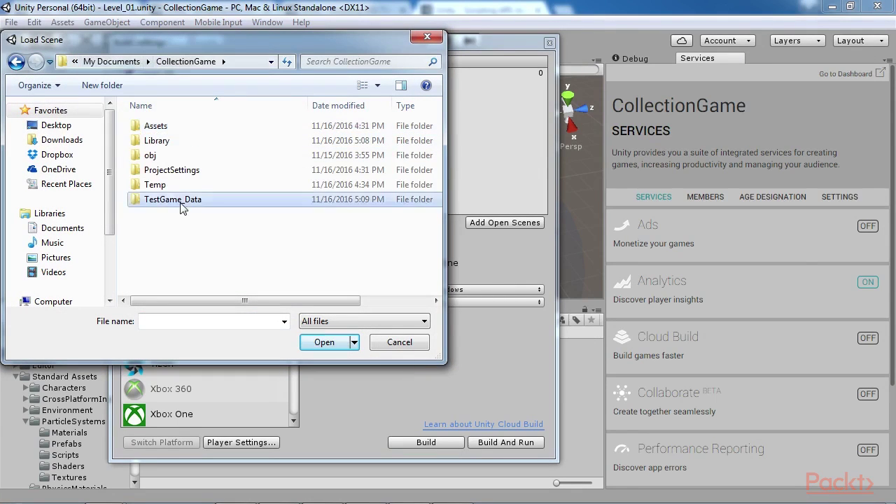
double_click(181, 204)
left_click(126, 61)
left_click(427, 37)
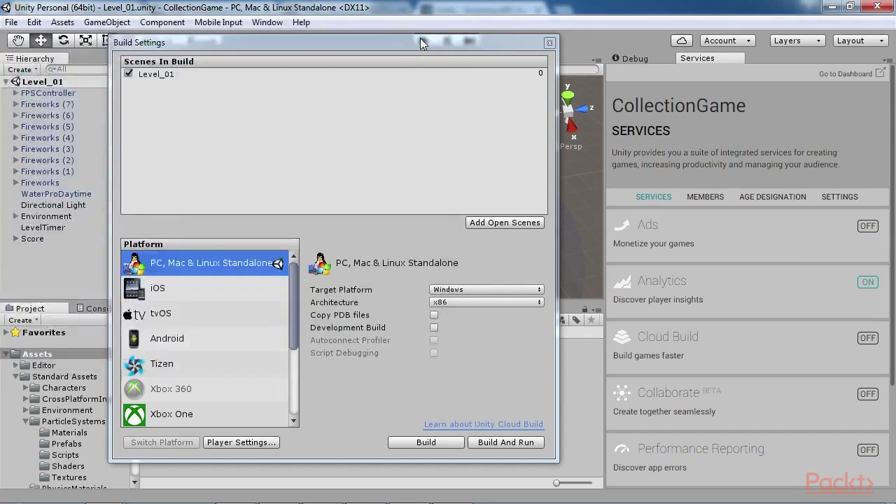
left_click(549, 43)
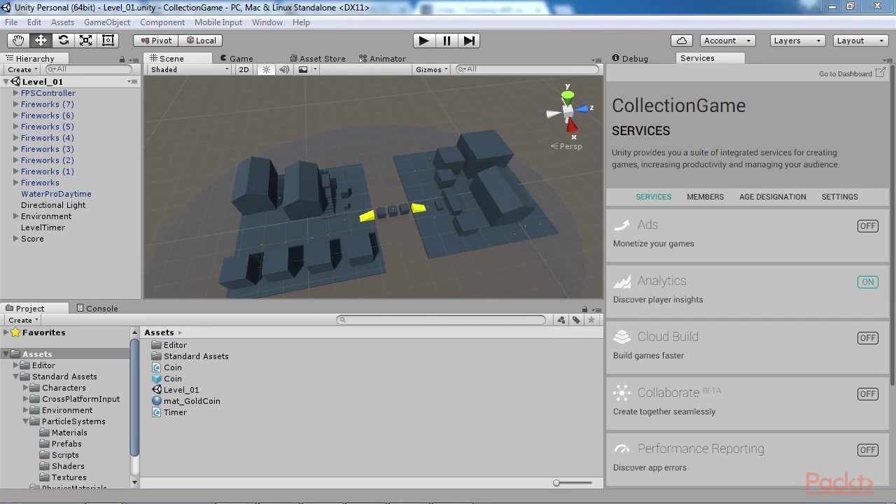
- Find the built TestGame executable through the Windows search and launch the standalone game
left_click(19, 490)
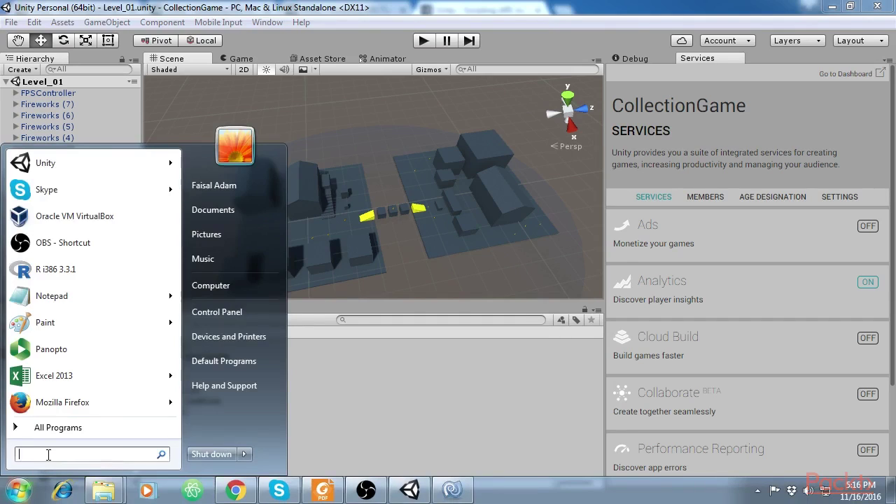
type("TestGa")
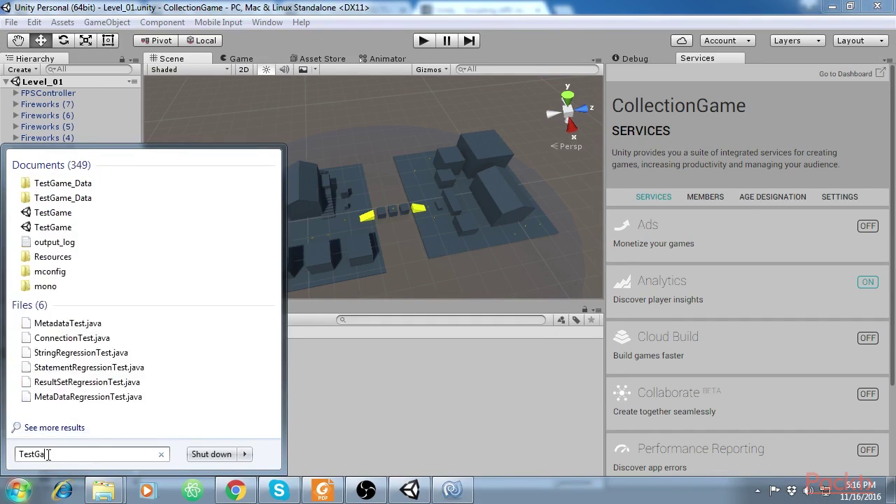
type("me")
left_click(103, 206)
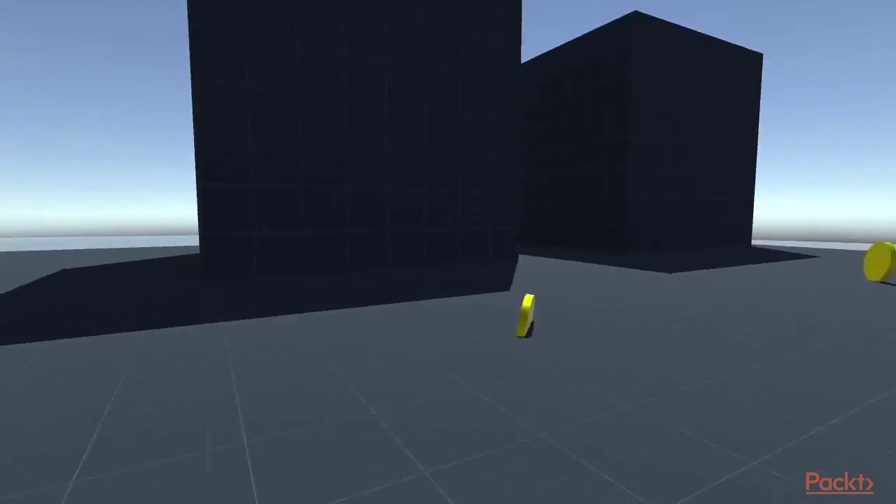
- Play-test the build by collecting the coins on the first platform and crossing over from its yellow ramp
key("w")
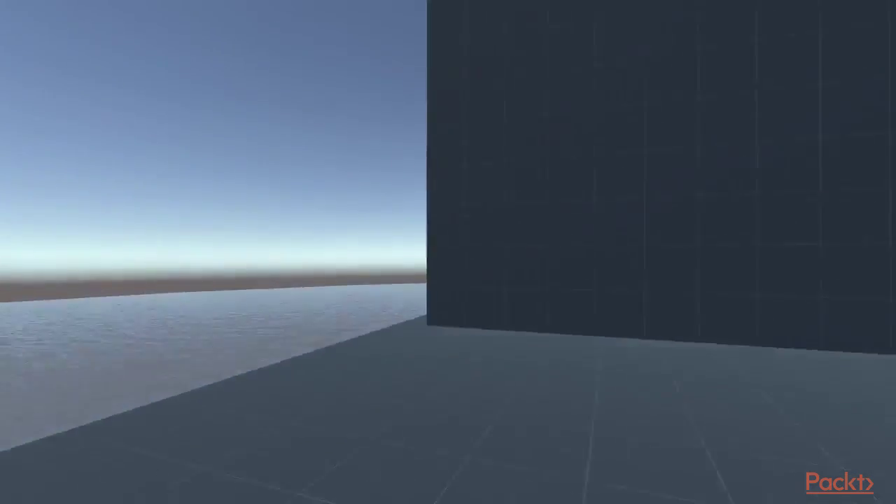
key("w")
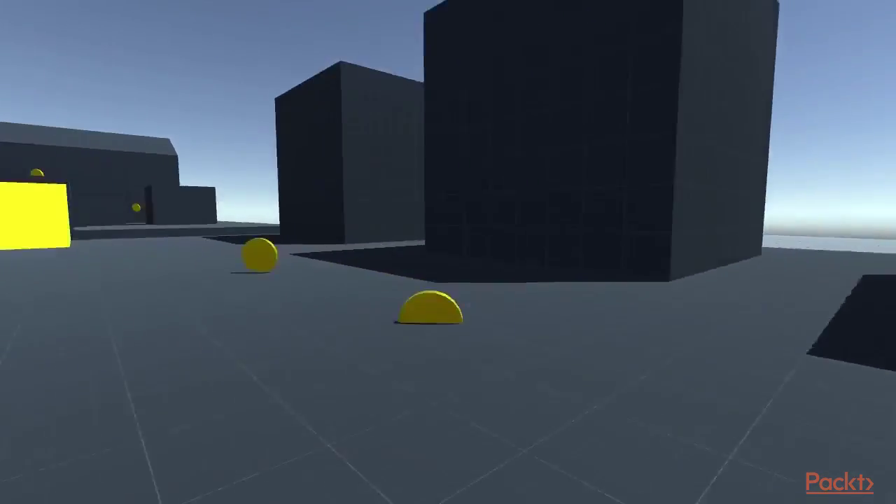
key("w")
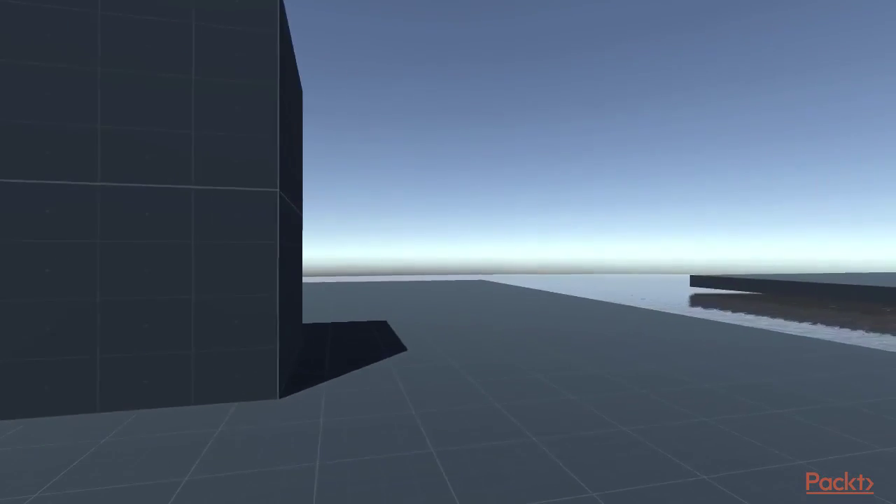
key("w")
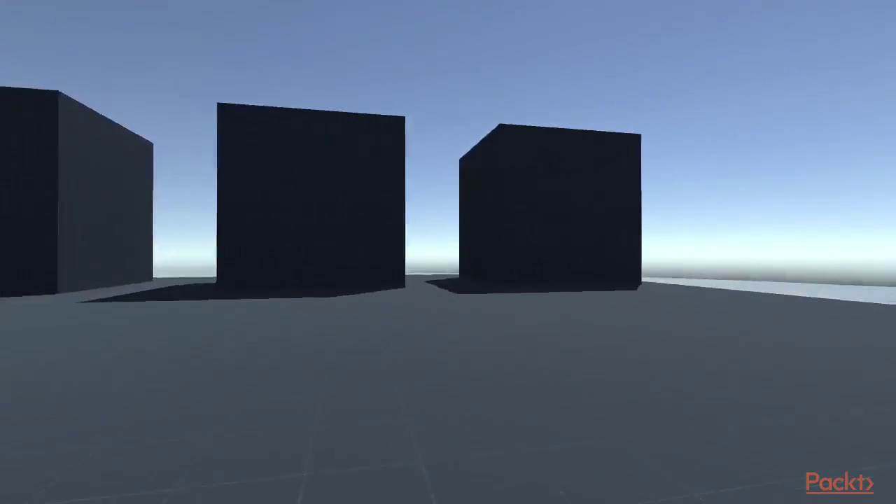
key("w")
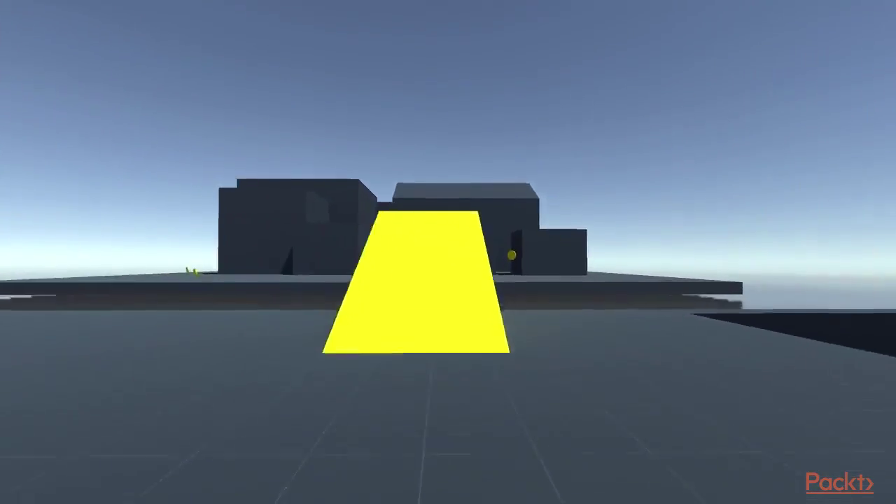
key("w")
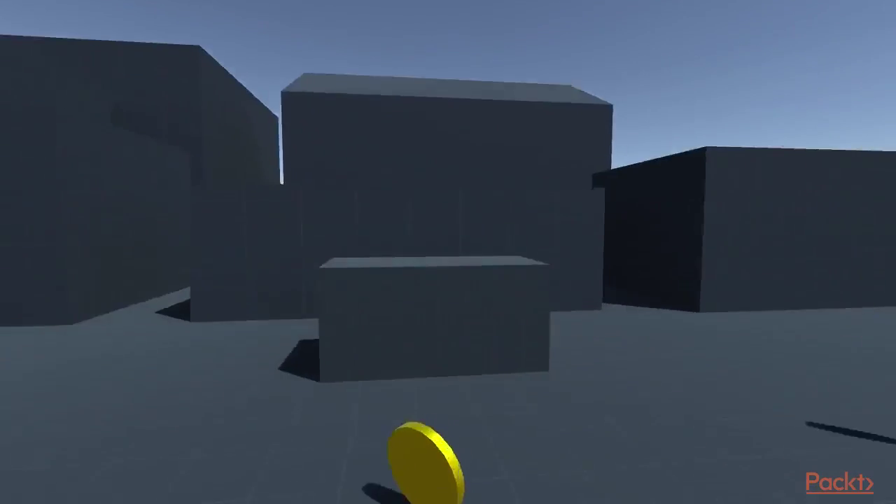
- Collect the remaining coins around the buildings on the second platform to test the win condition
key("w")
key("space")
key("space")
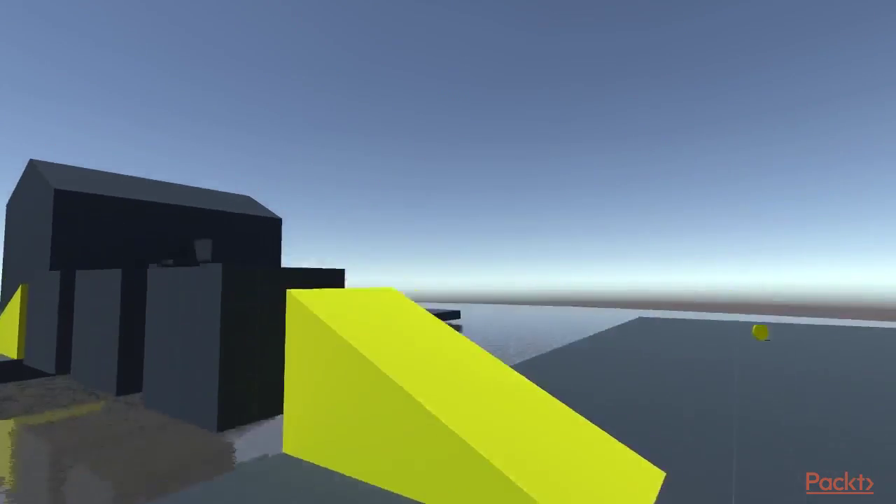
key("w")
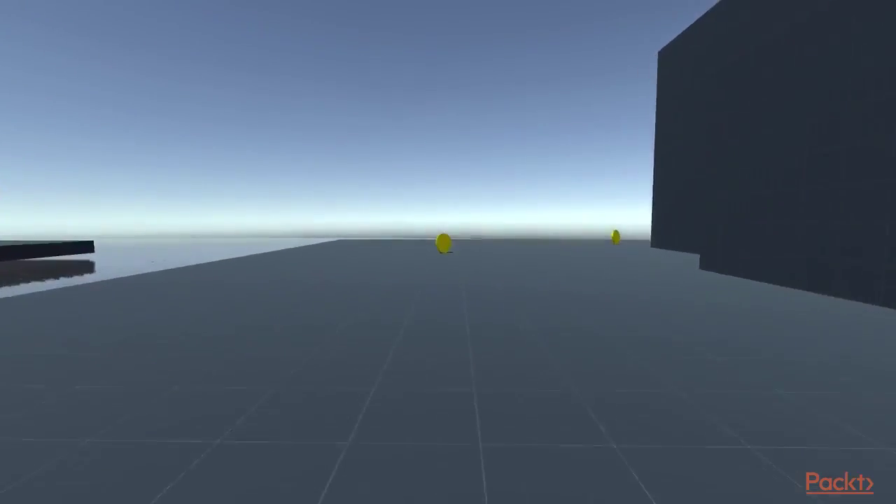
key("w")
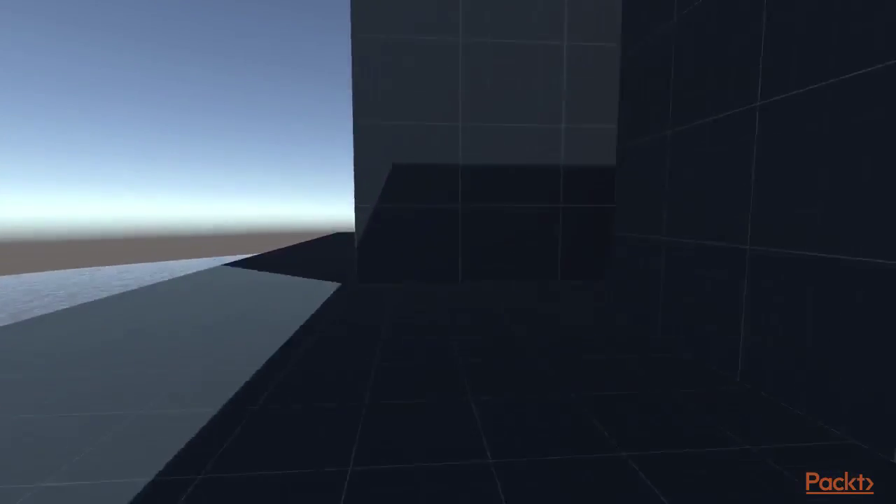
key("w")
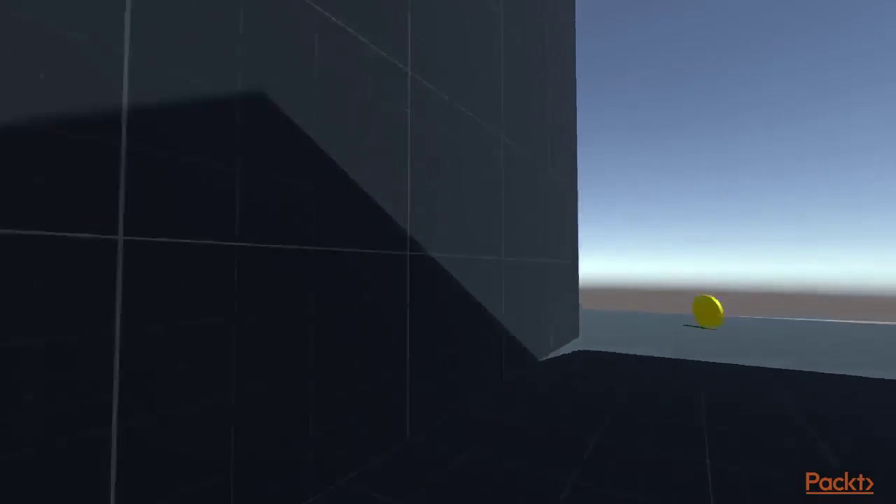
key("w")
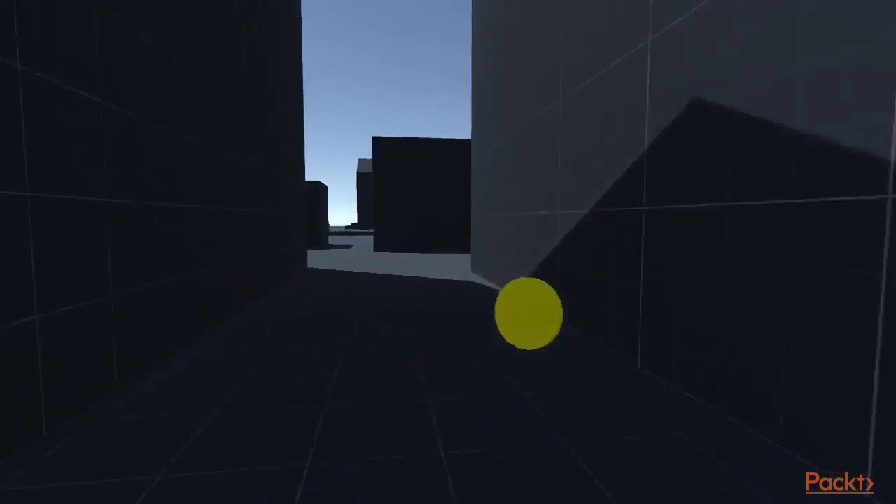
key("w")
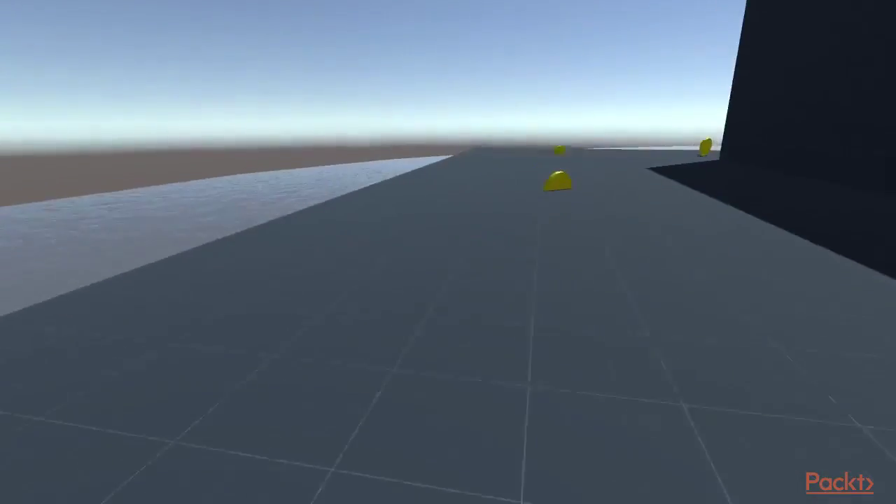
key("w")
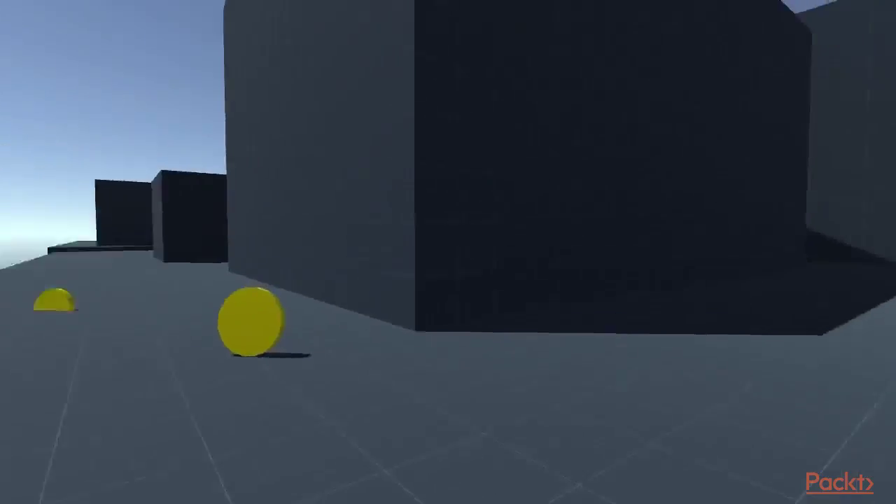
key("w")
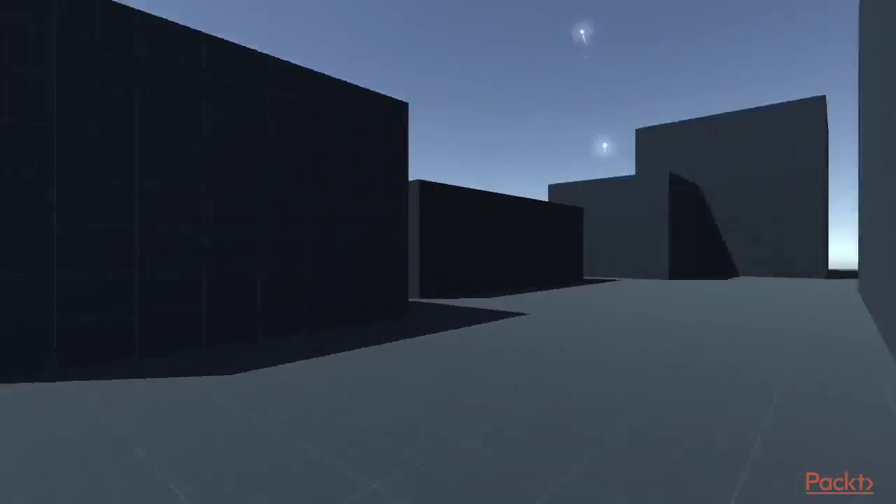
- Check the fireworks above the second platform's buildings and walk back to the yellow ramp
key("w")
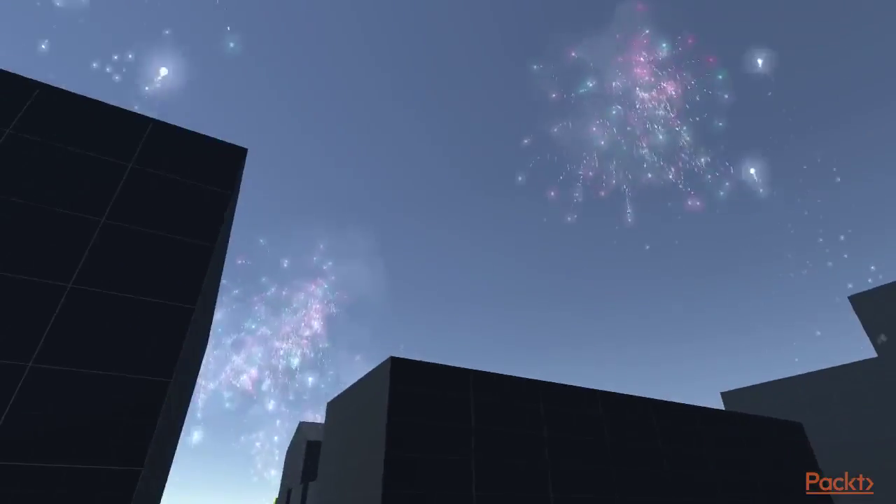
key("w")
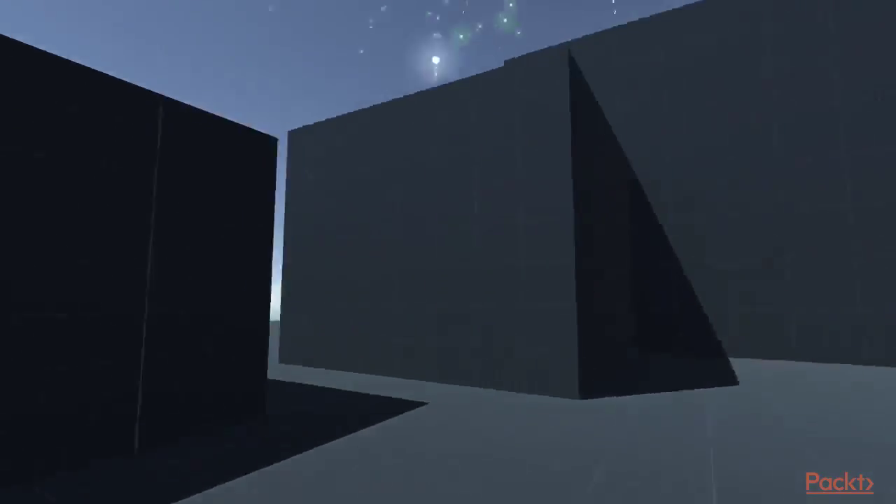
key("w")
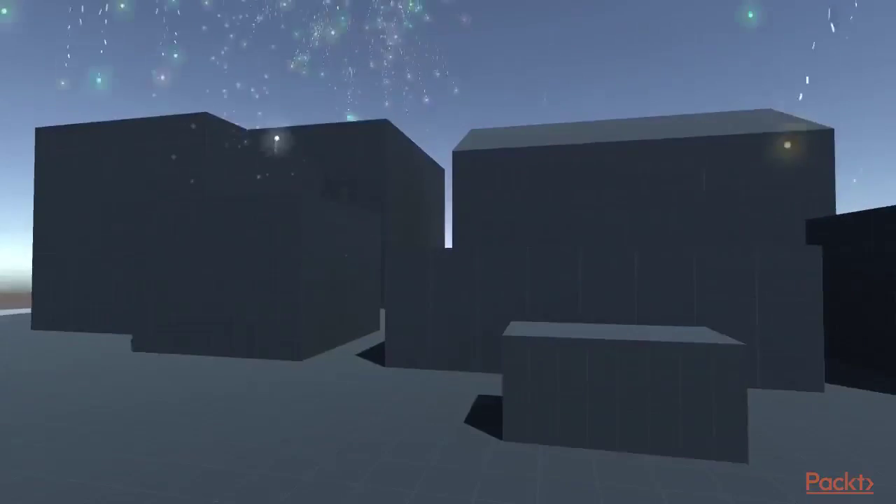
key("w")
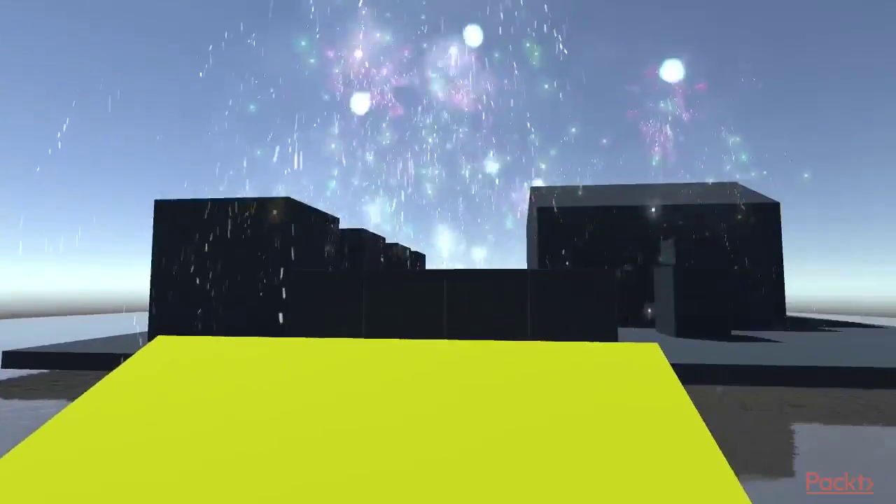